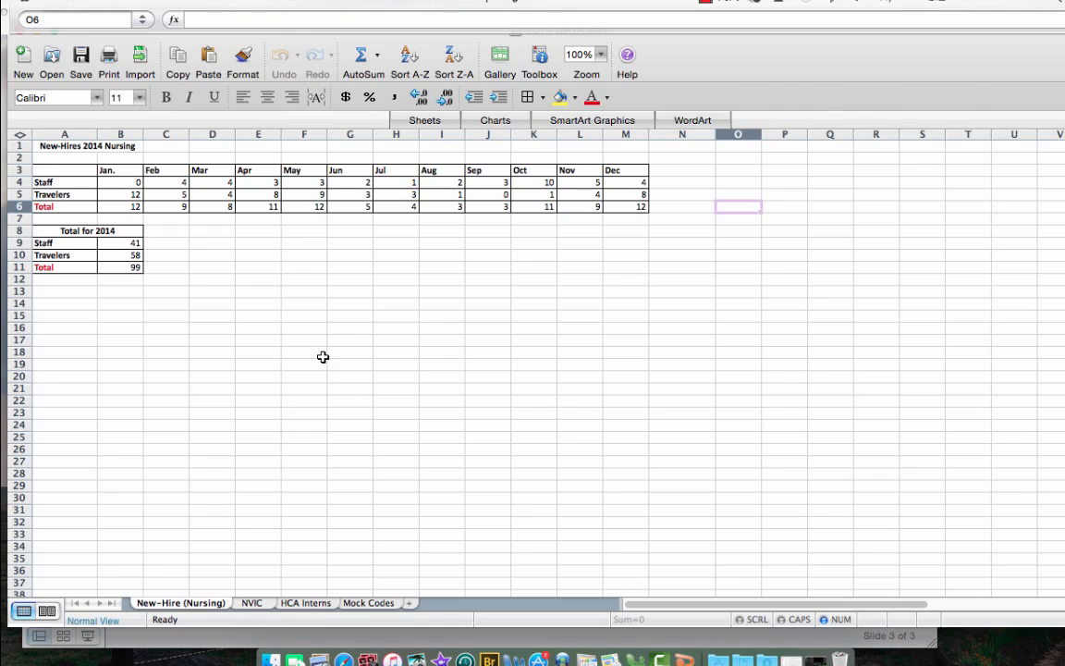
Insert a Clustered Column chart from the monthly Staff, Travelers and Total data in A3:M6, and enlarge it
mouse_move(72, 170)
left_mouse_down()
mouse_move(72, 209)
mouse_move(625, 212)
left_mouse_up()
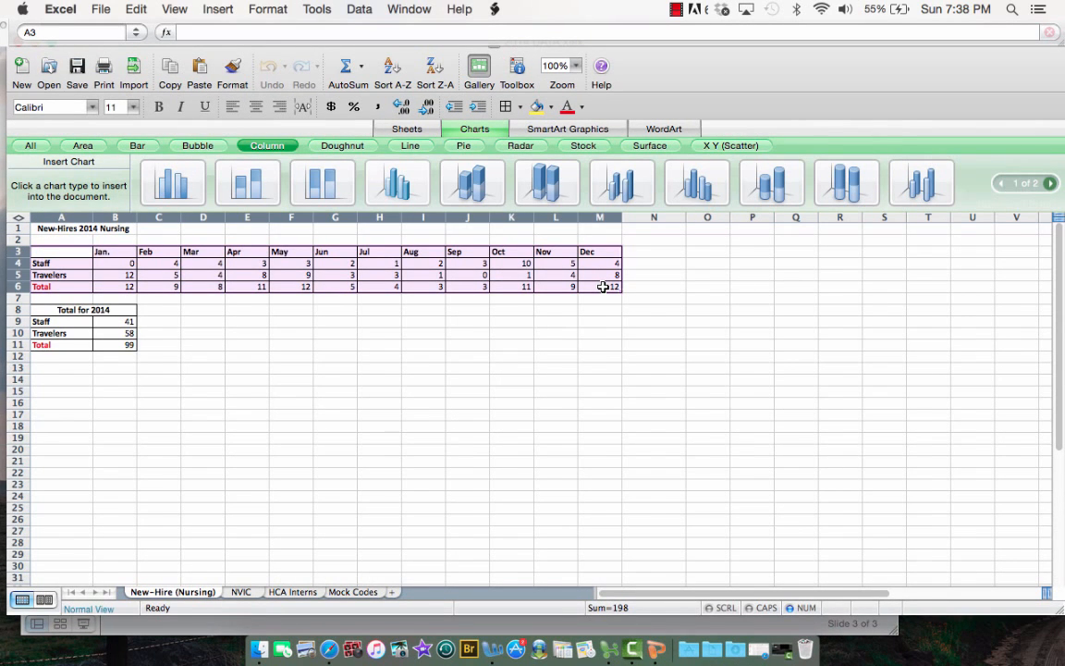
left_click(201, 14)
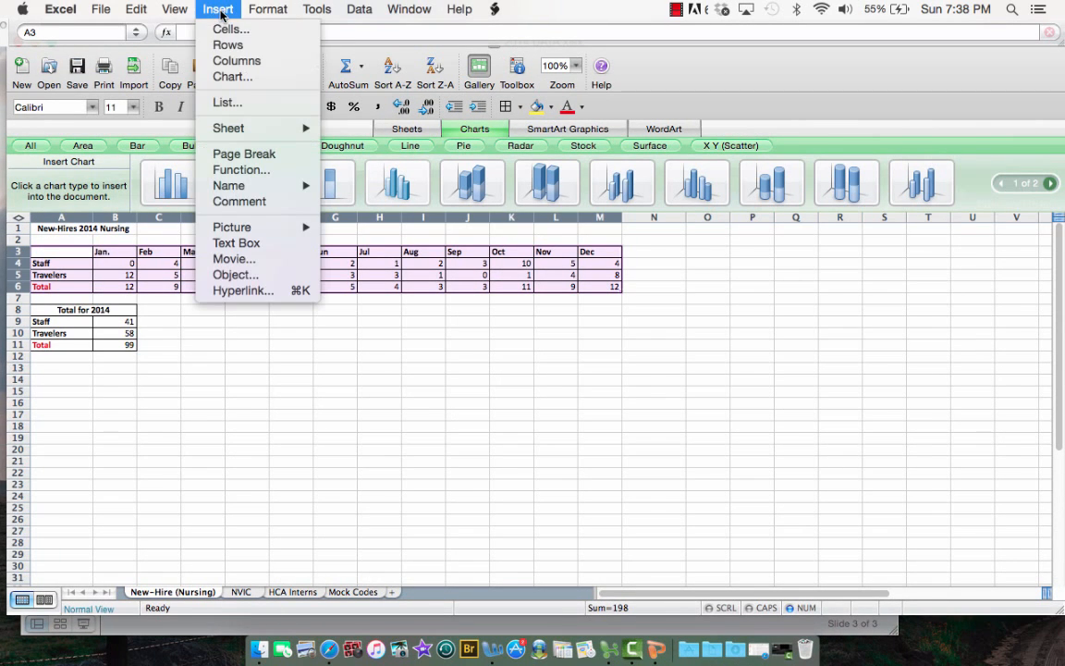
left_click(225, 79)
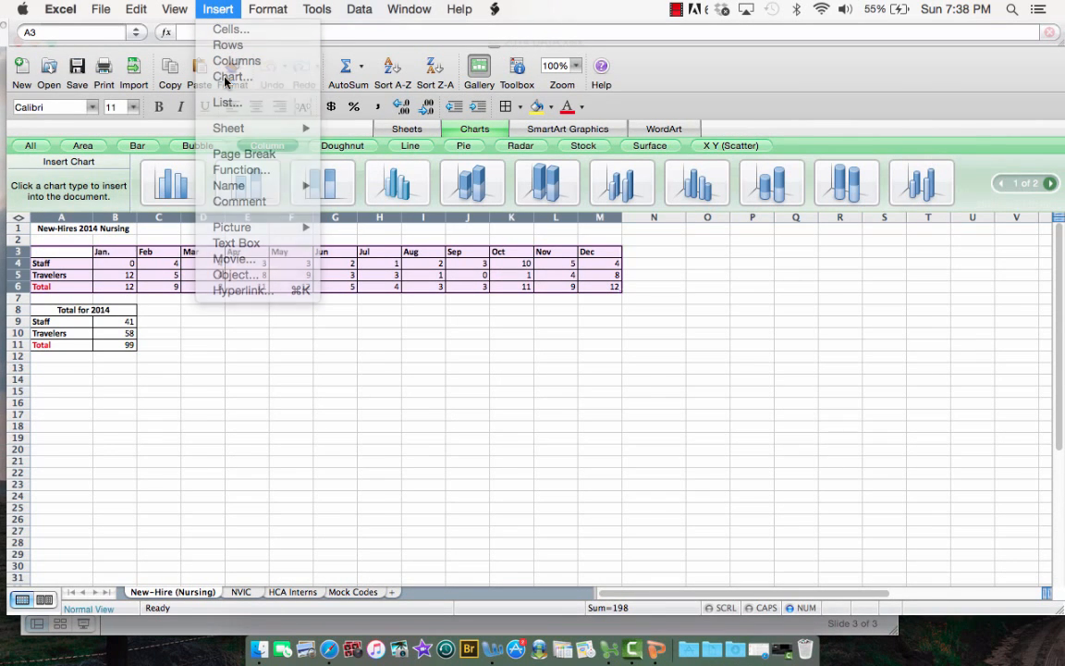
left_click(171, 175)
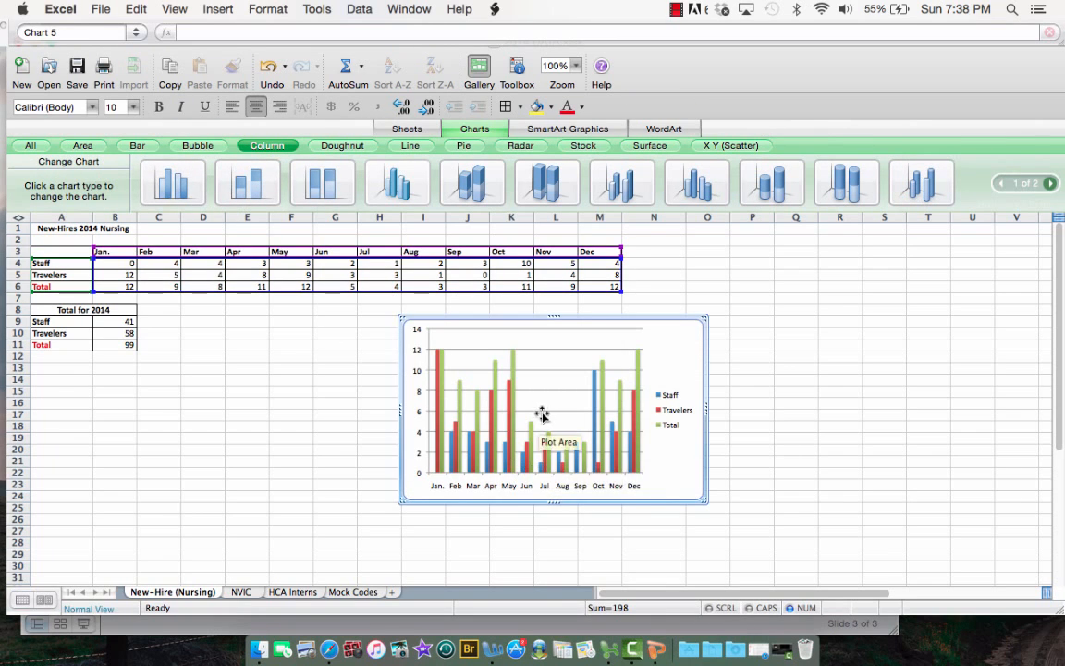
left_click(611, 427)
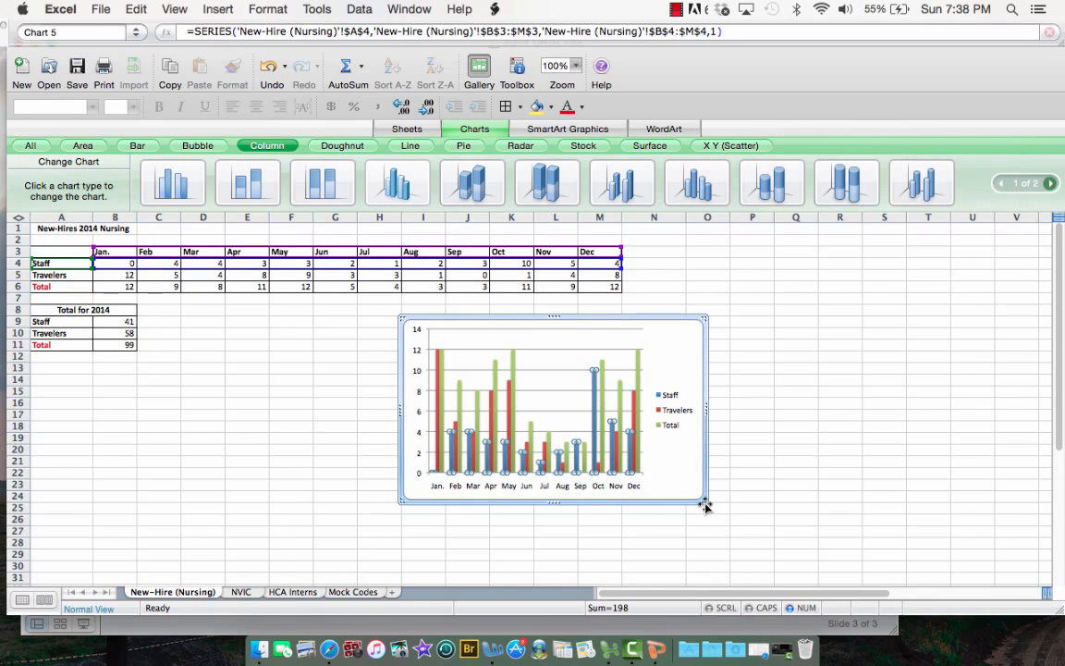
left_click_drag(705, 505, 790, 565)
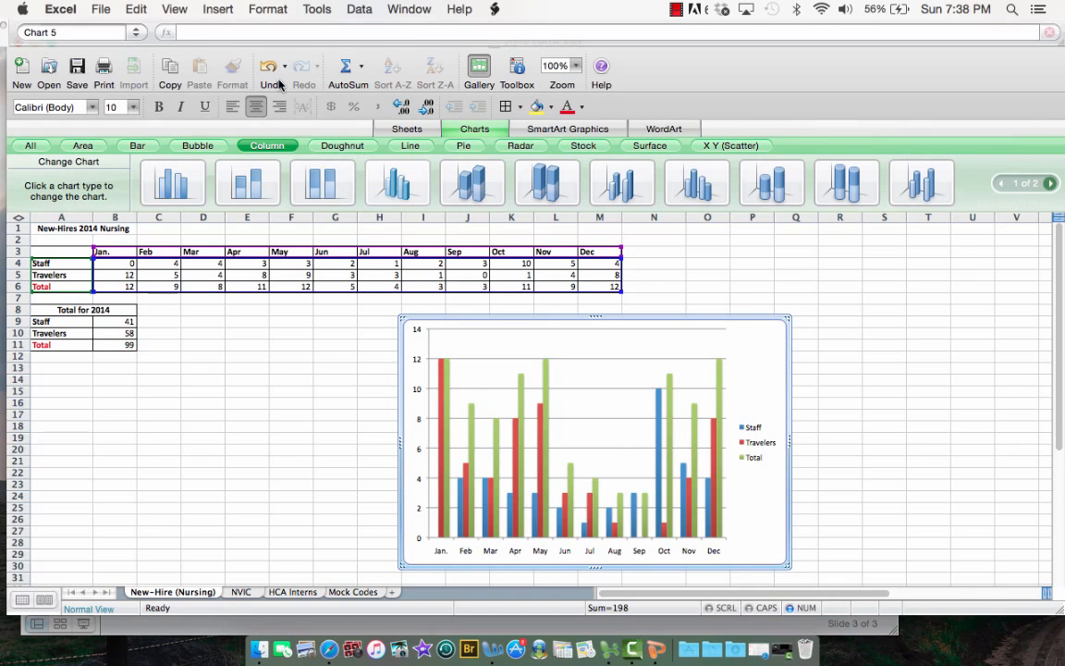
Show the Formatting Palette and set the column chart's title to "Nursing New-Hires 2014"
left_click(173, 10)
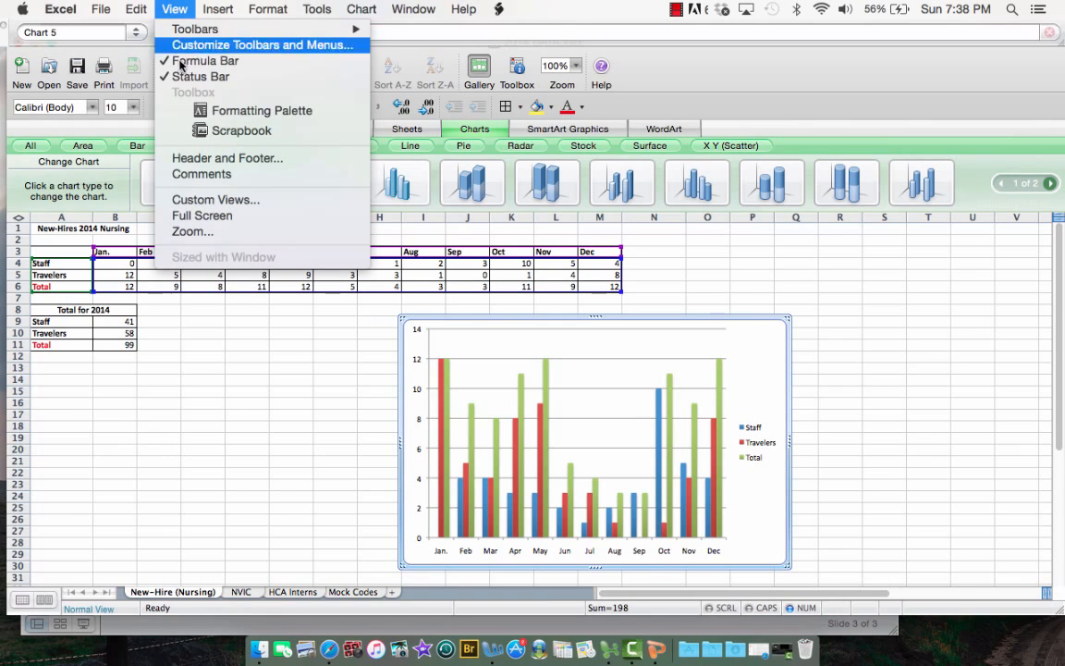
left_click(222, 112)
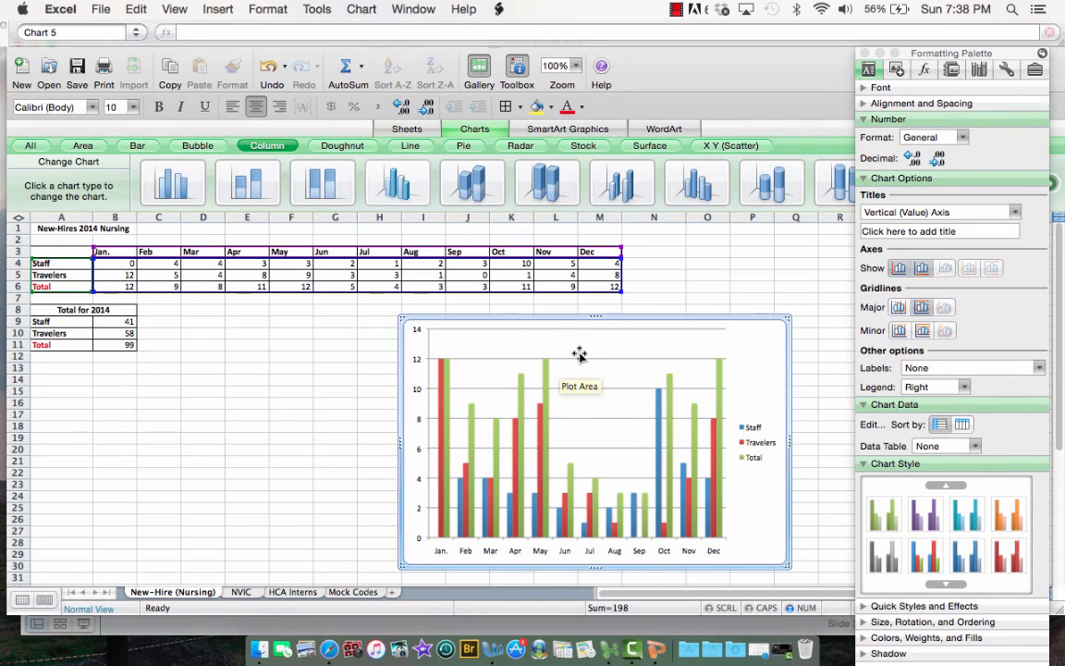
left_click(901, 212)
left_click(902, 229)
left_click(953, 232)
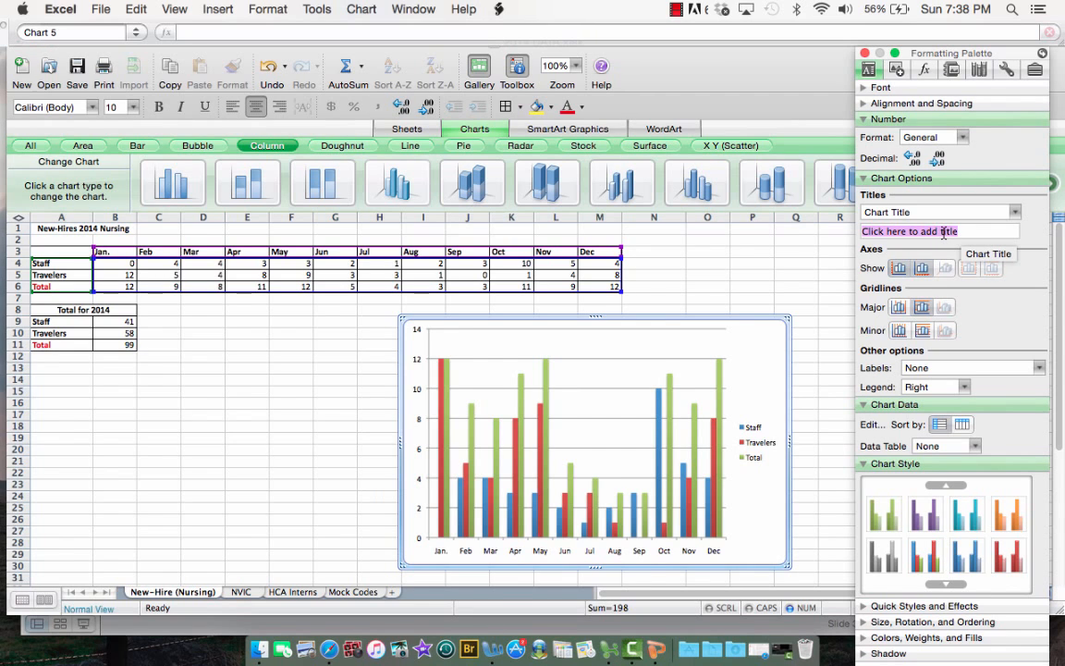
type("Nursing Ne")
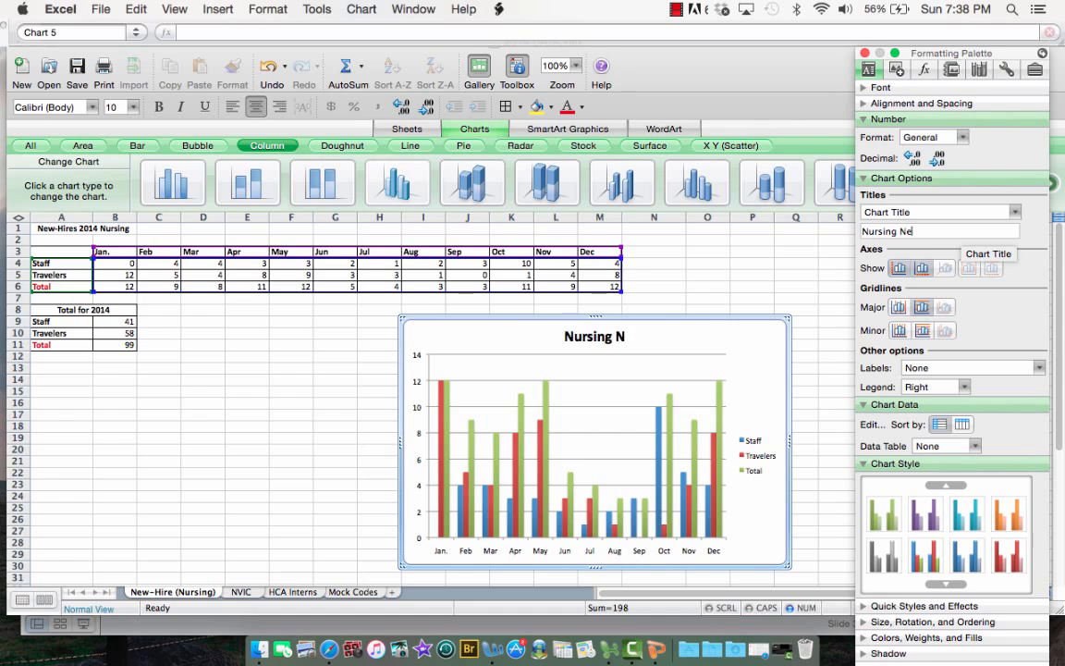
type("w-Hires ")
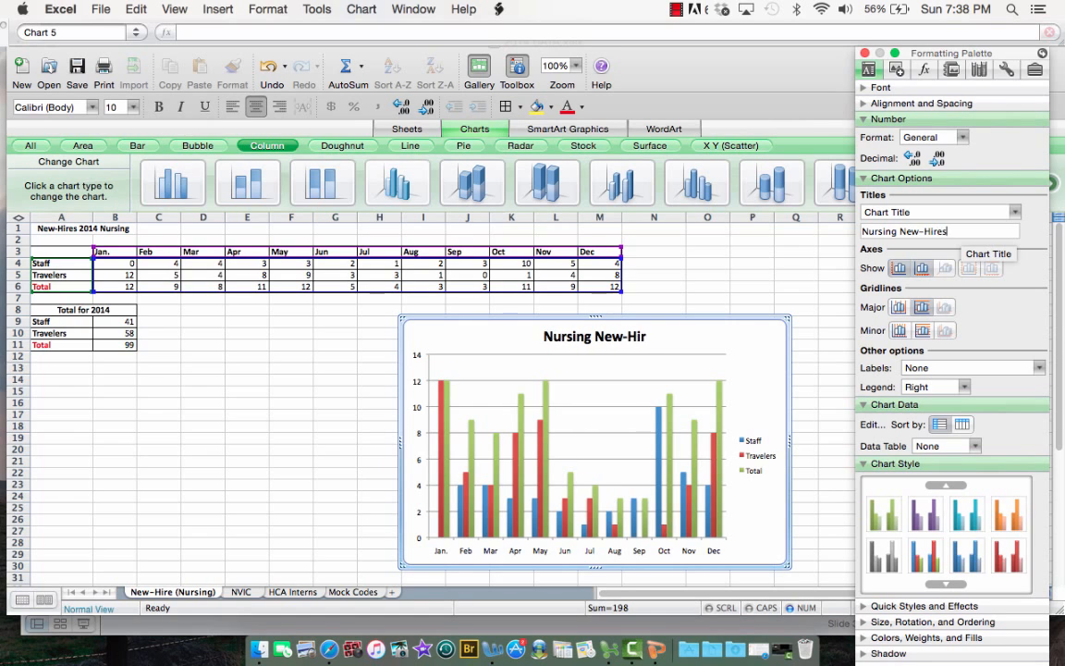
type("2014")
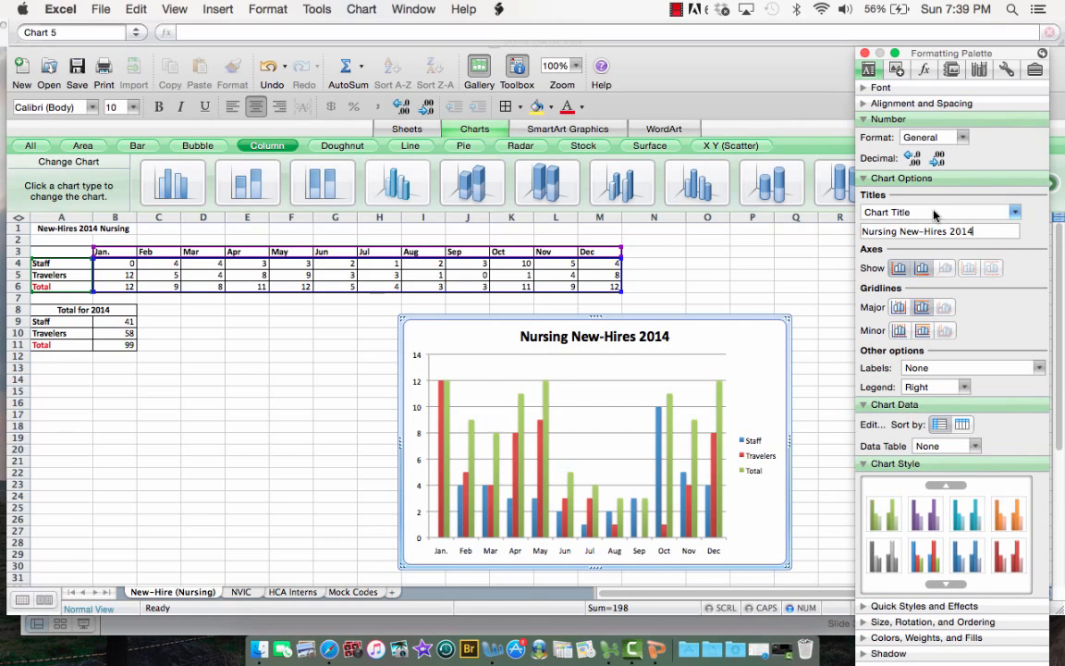
Add the title "Months" to the chart's horizontal (category) axis
left_click(933, 214)
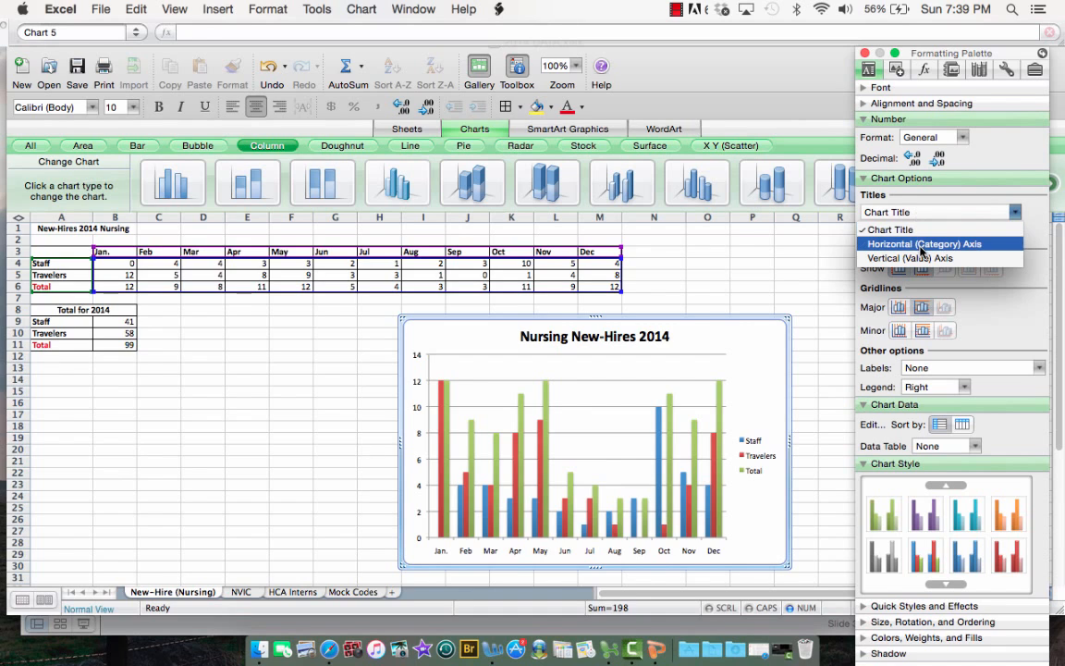
left_click(921, 244)
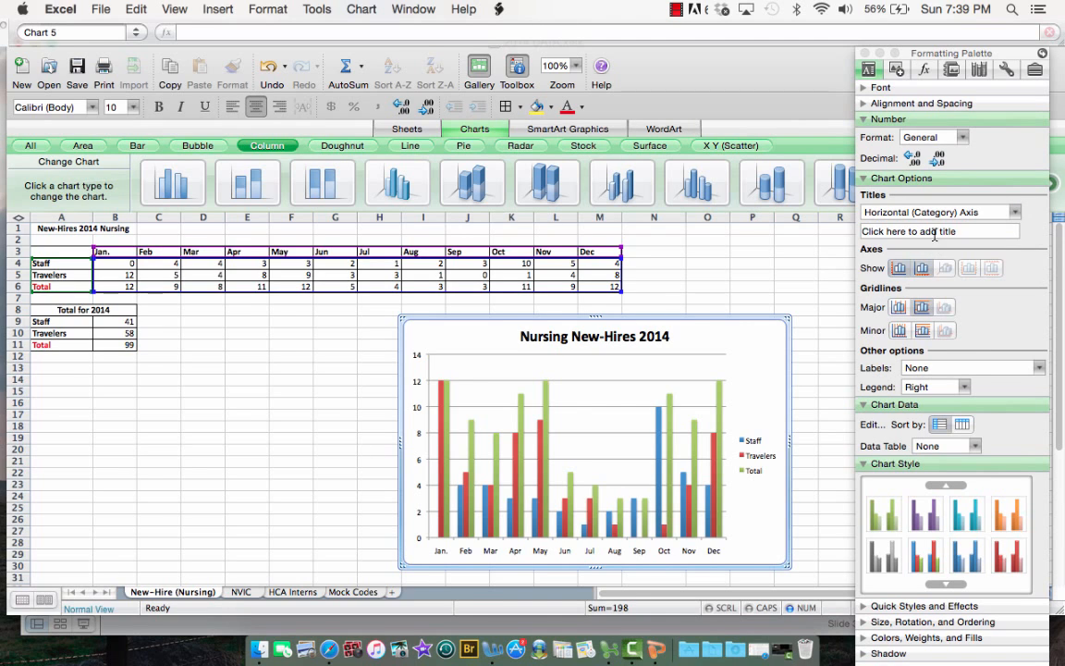
left_click(960, 233)
type("Months")
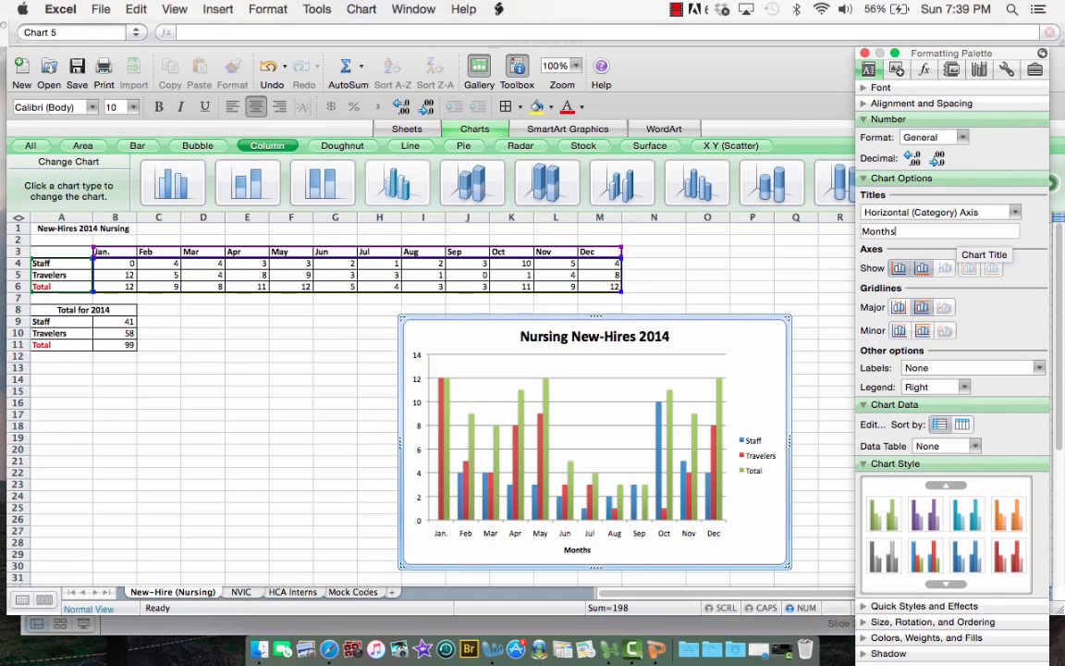
key("Return")
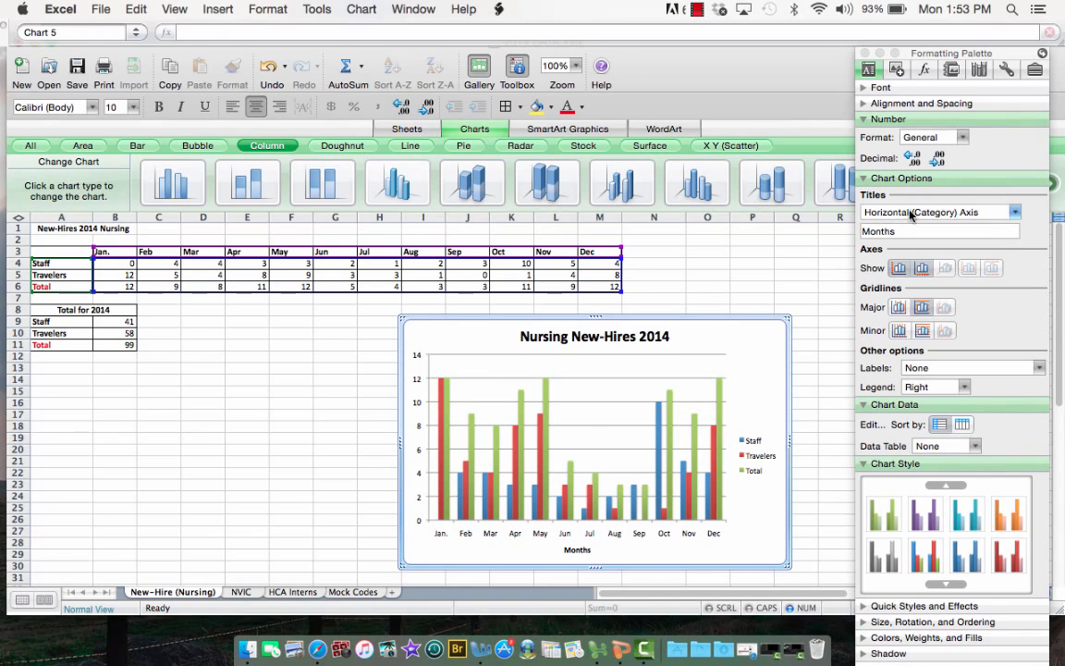
Add the title "New-Hires" to the chart's vertical (value) axis
left_click(911, 213)
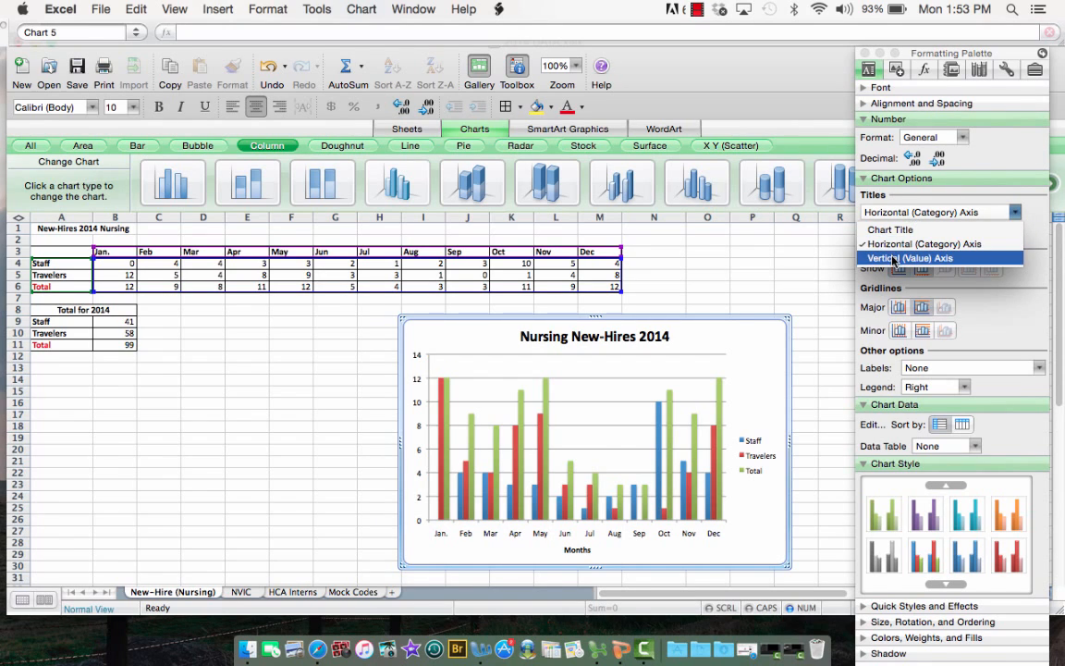
left_click(895, 259)
left_click(900, 233)
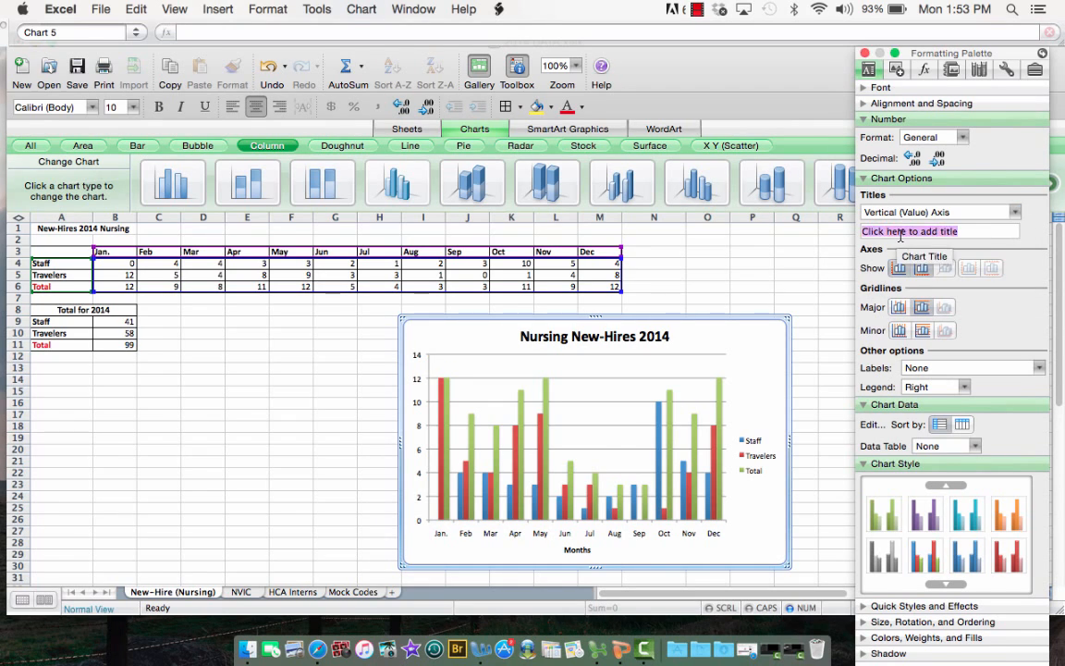
type("New-Ho")
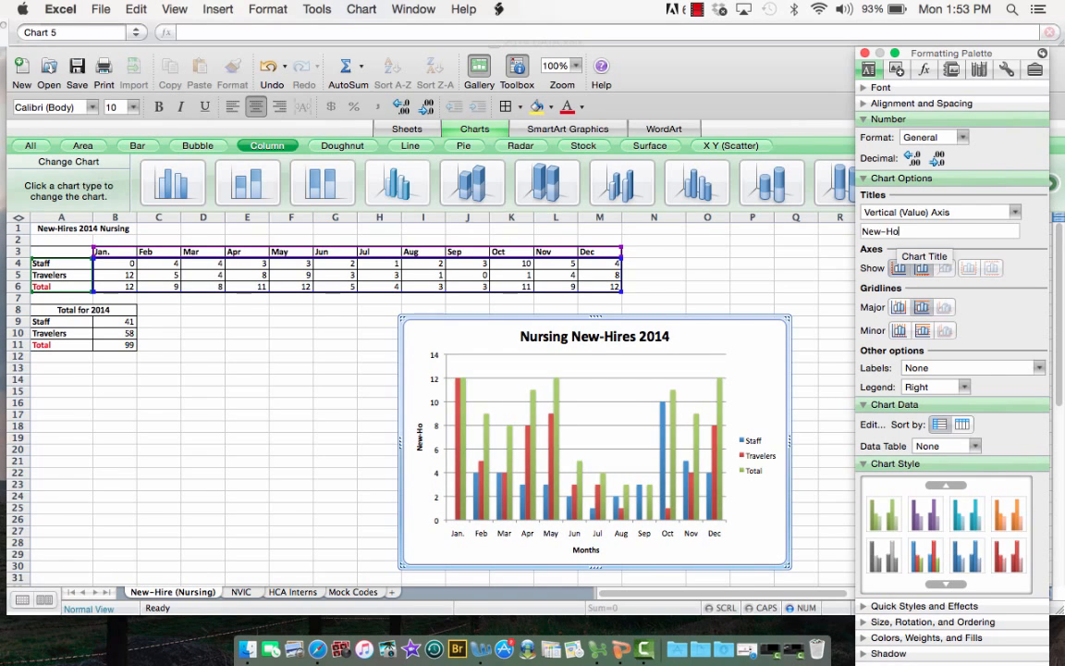
key("BackSpace")
type("ires")
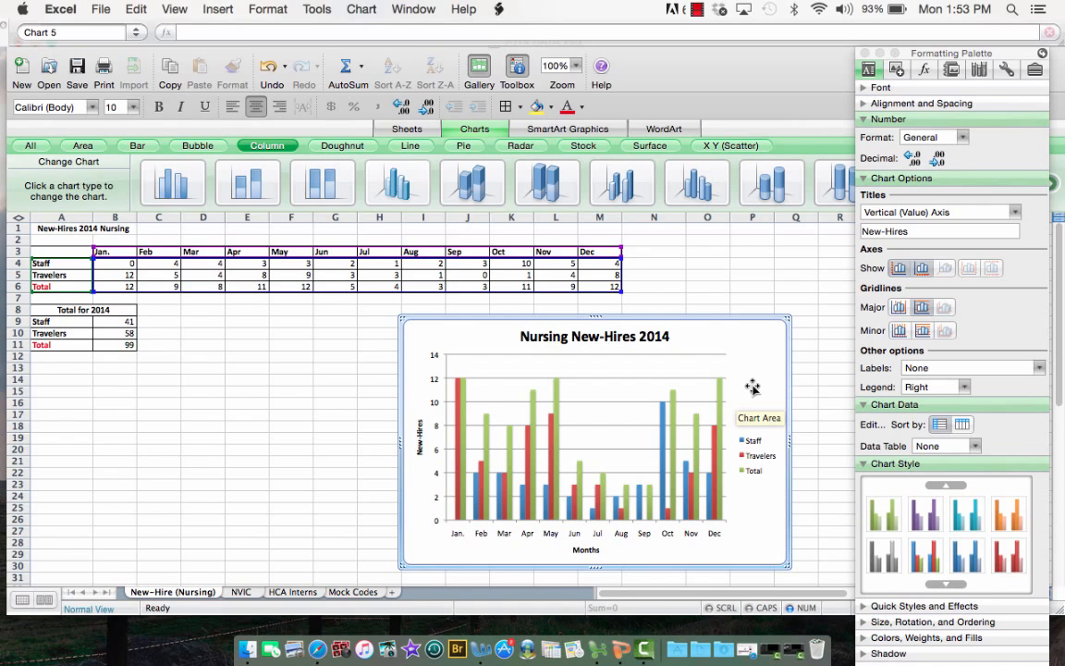
Add data labels to the green Total series in the column chart
left_click(463, 403)
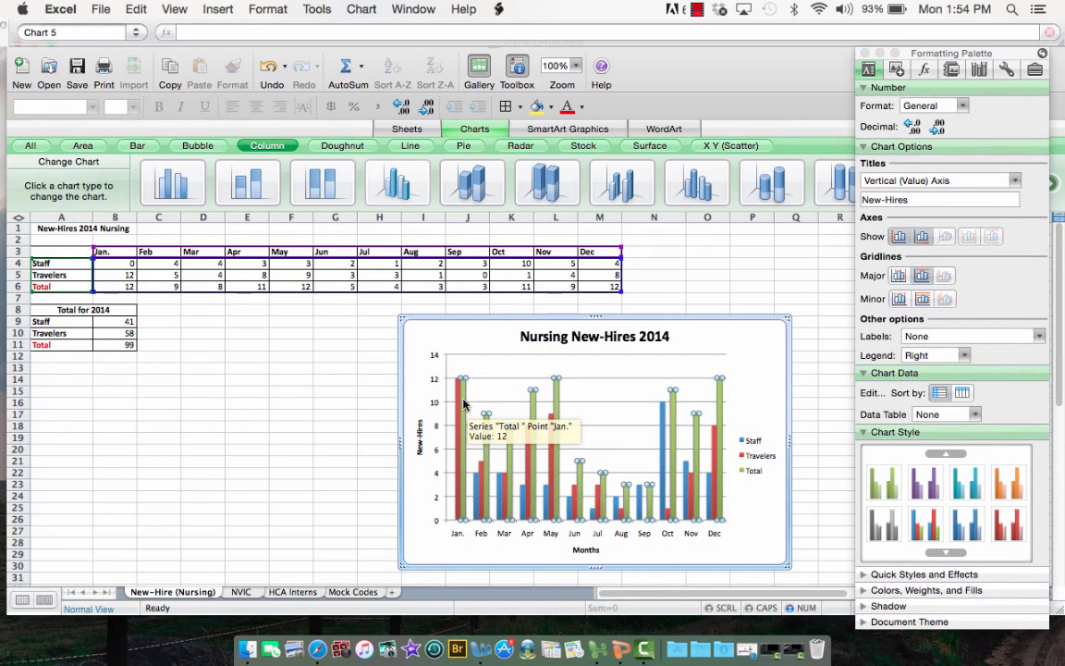
right_click(463, 404)
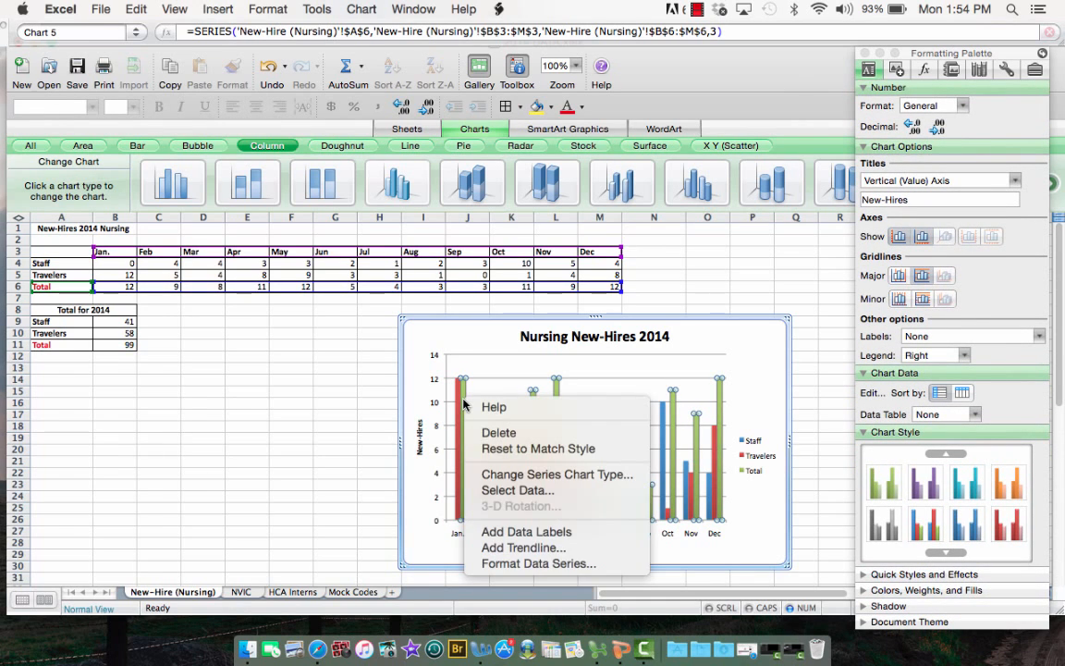
left_click(545, 533)
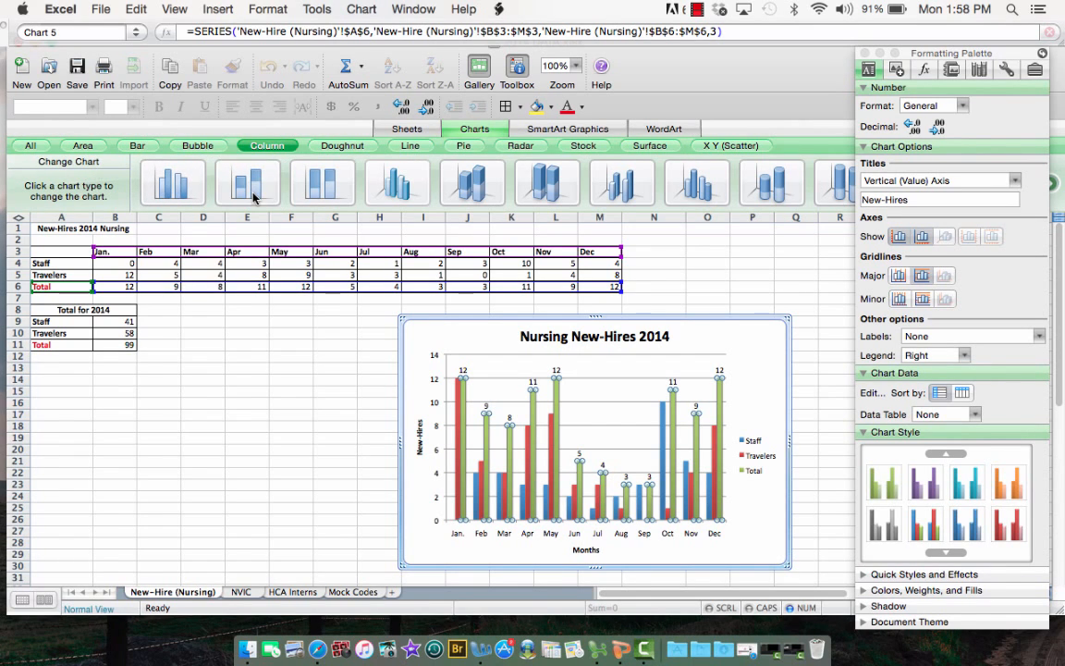
Change the nursing new-hires chart to the Stacked Column type
left_click(252, 190)
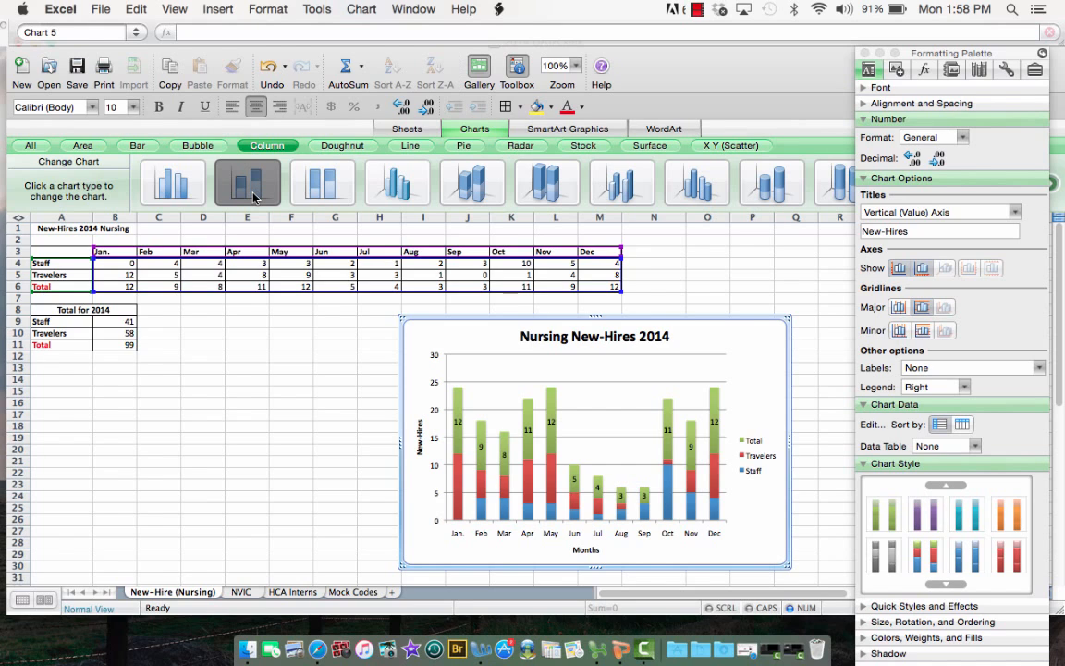
mouse_move(453, 492)
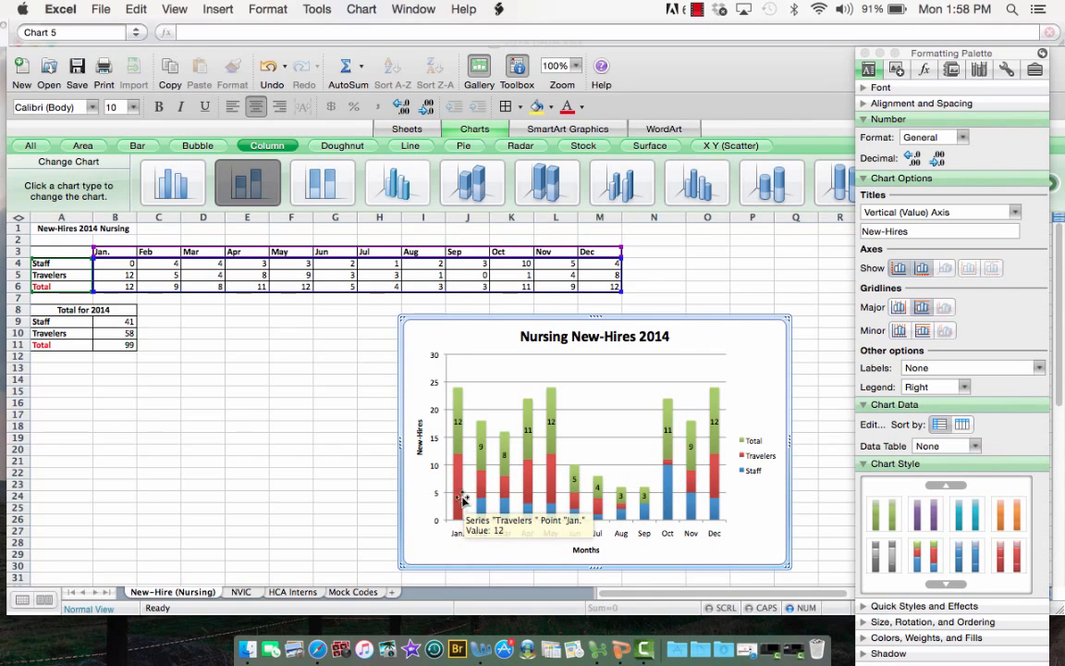
mouse_move(480, 514)
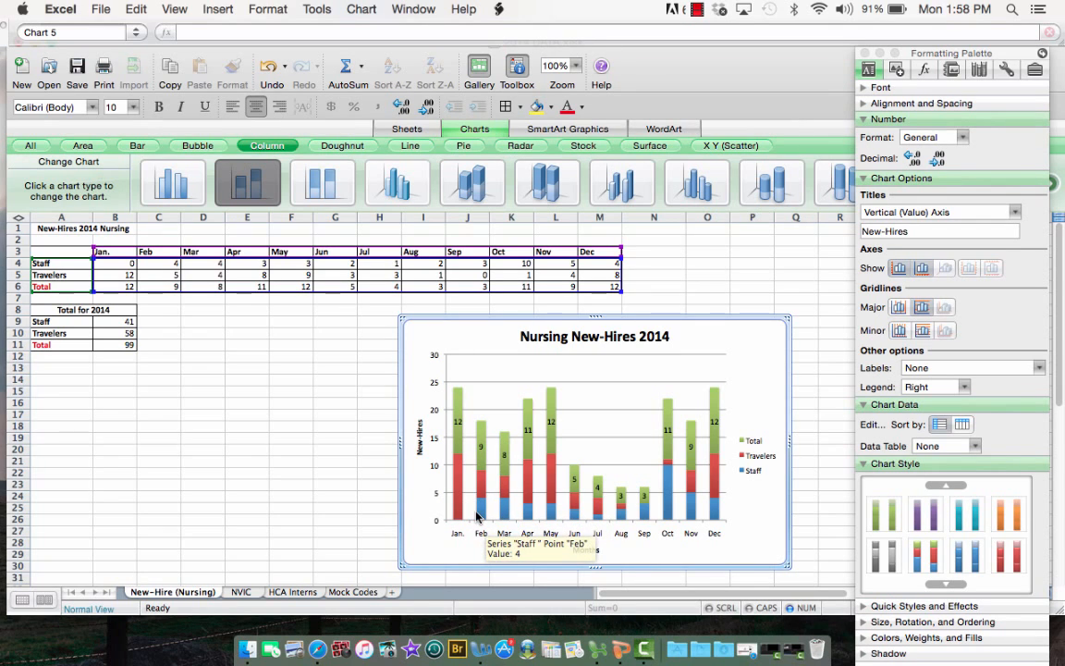
mouse_move(485, 481)
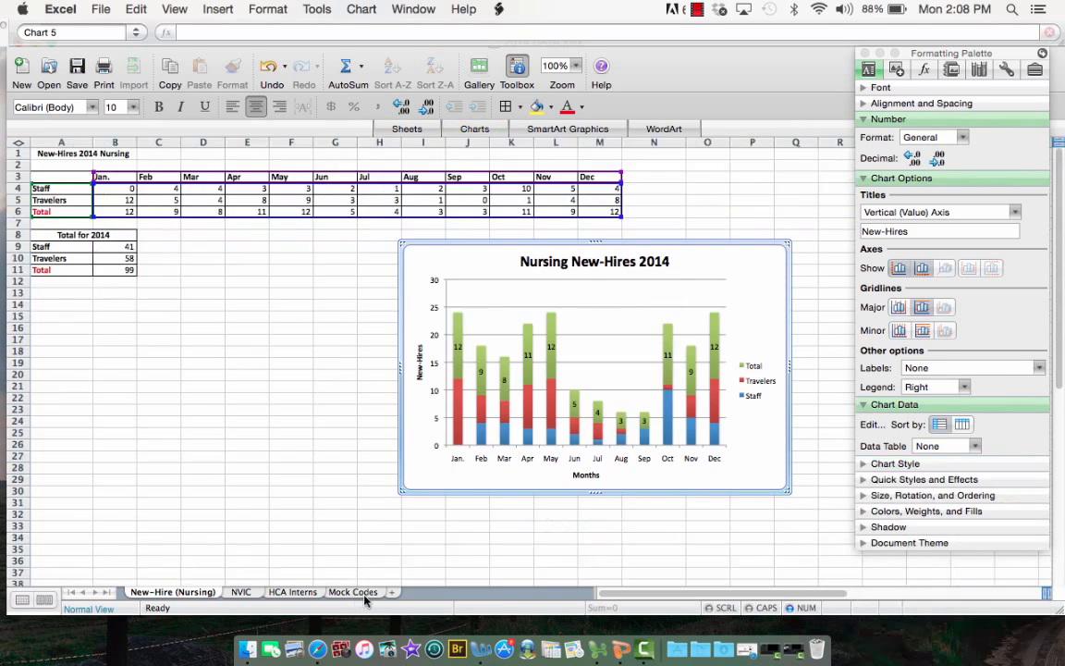
On the Mock Codes sheet, insert a basic Pie chart from the quarterly totals in A19:B22 and move it below the department tables
left_click(364, 596)
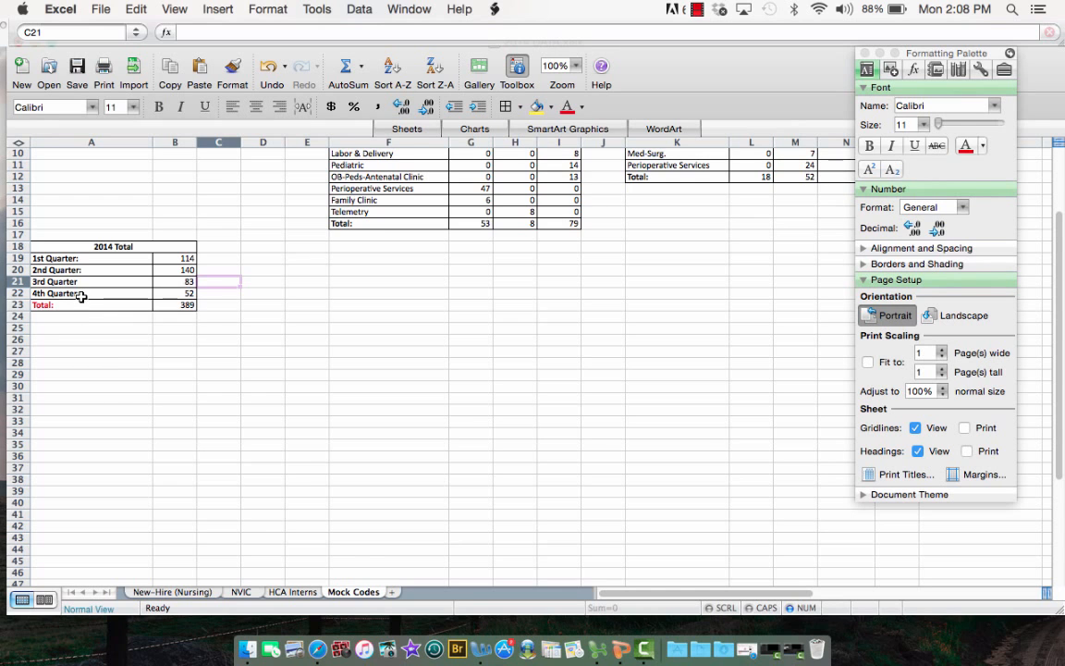
scroll(81, 264, "up", 5)
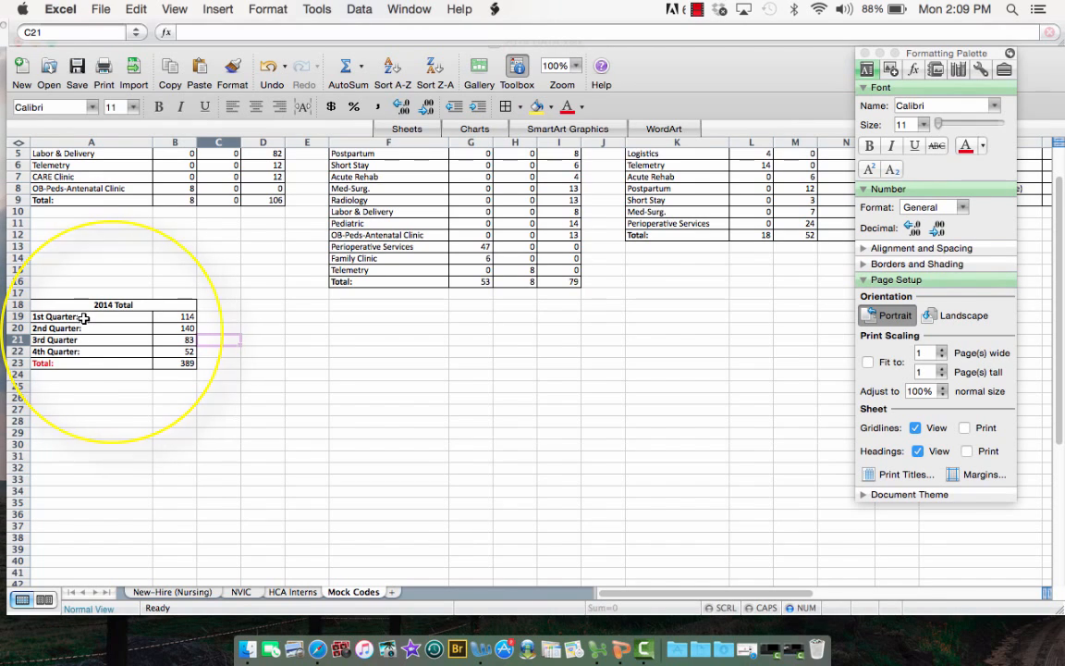
left_click(83, 317)
left_click_drag(83, 316, 175, 350)
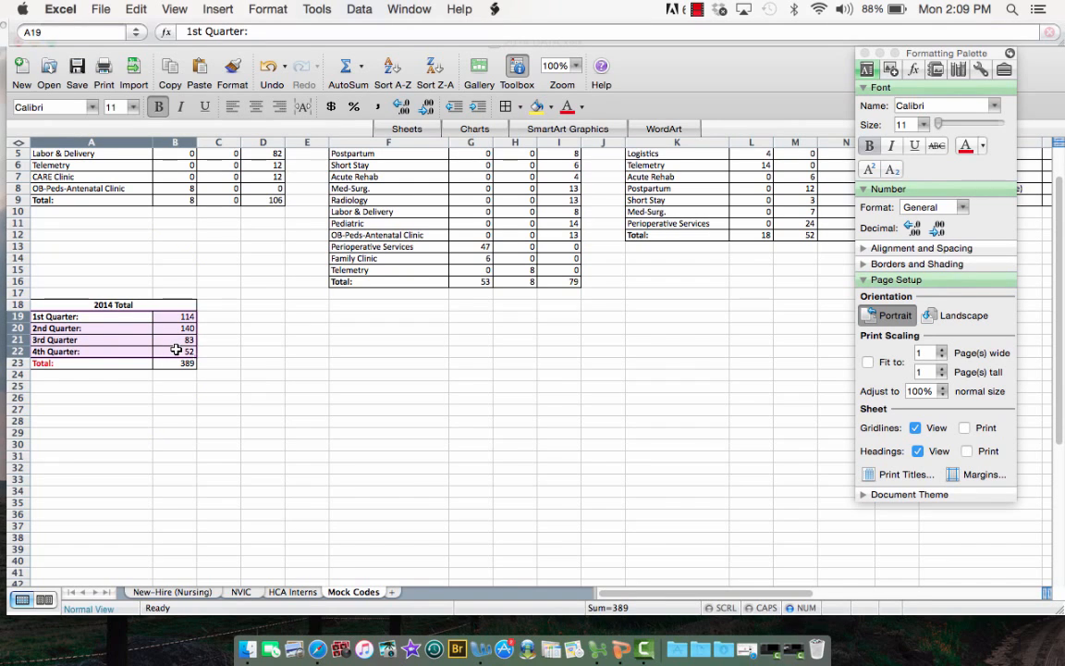
left_click(216, 9)
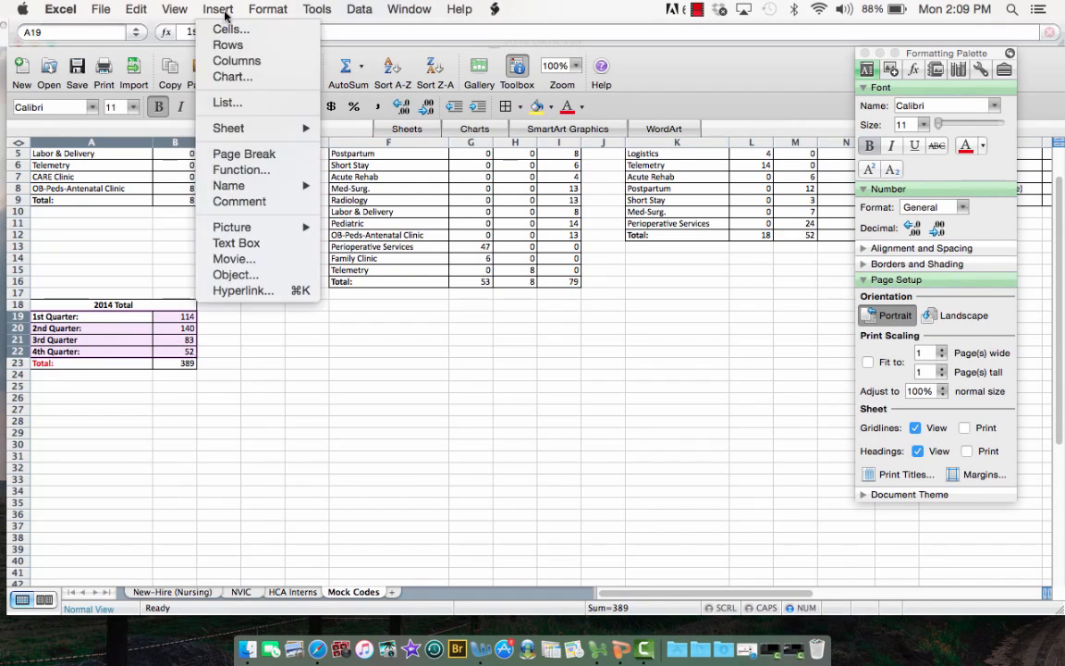
left_click(224, 76)
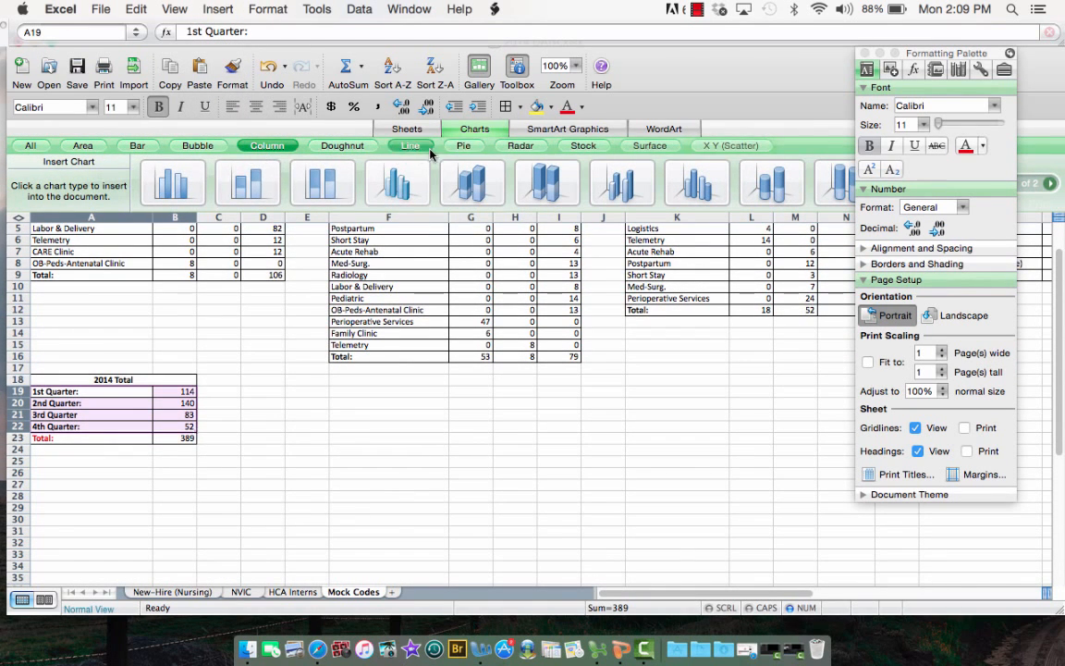
left_click(467, 146)
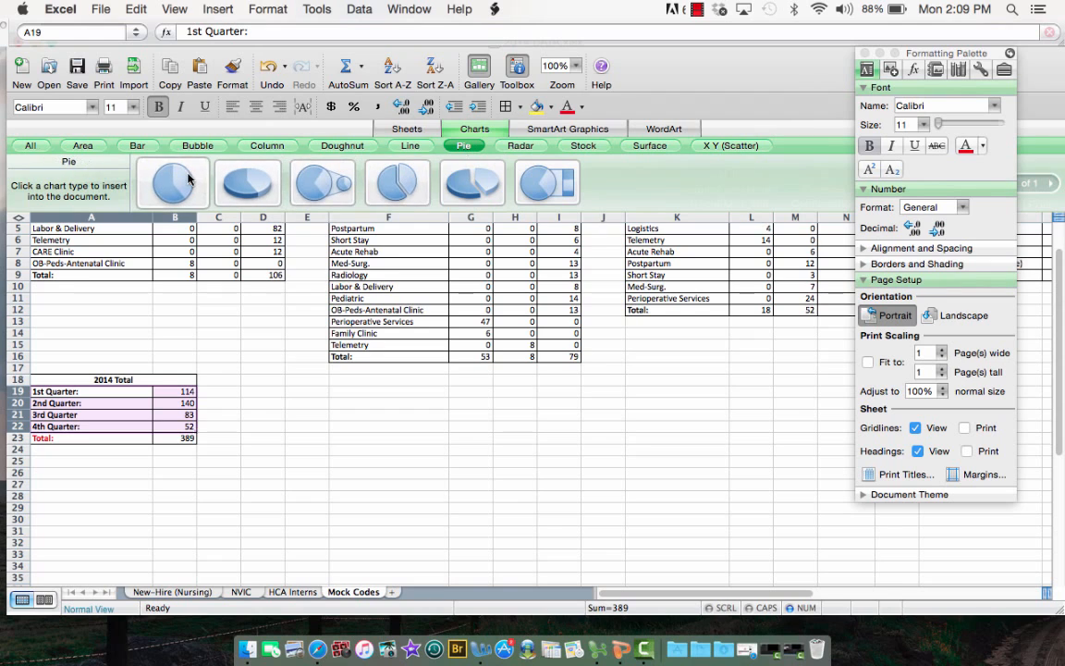
left_click(187, 178)
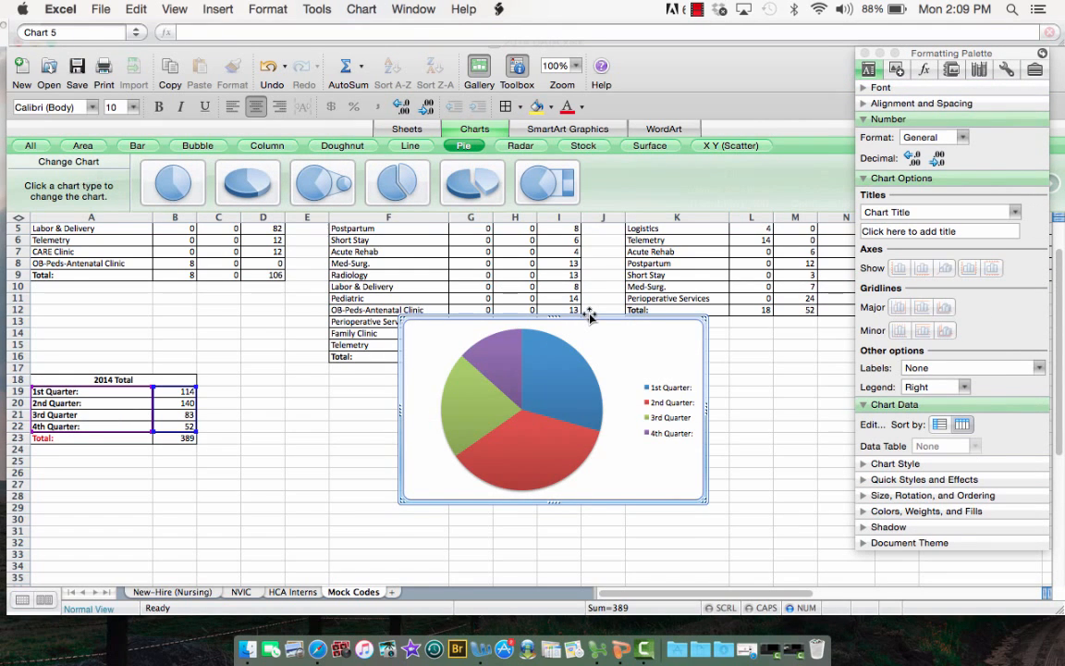
left_click_drag(569, 356, 578, 427)
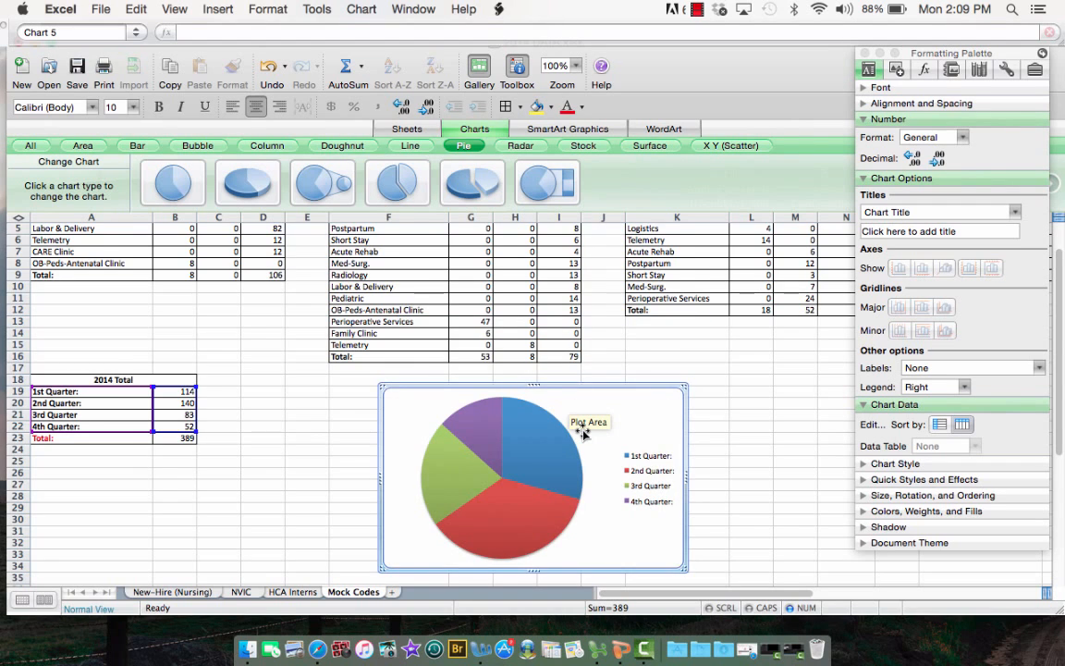
Add value data labels to the slices of the quarterly totals pie chart
scroll(583, 433, "down", 3)
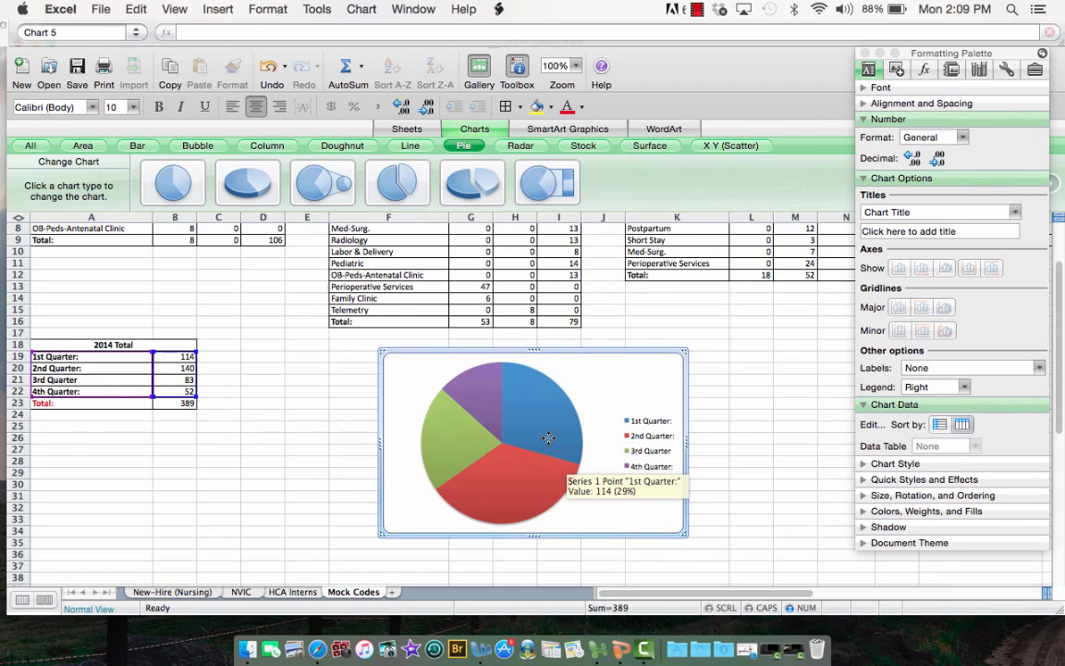
left_click(548, 440)
right_click(549, 442)
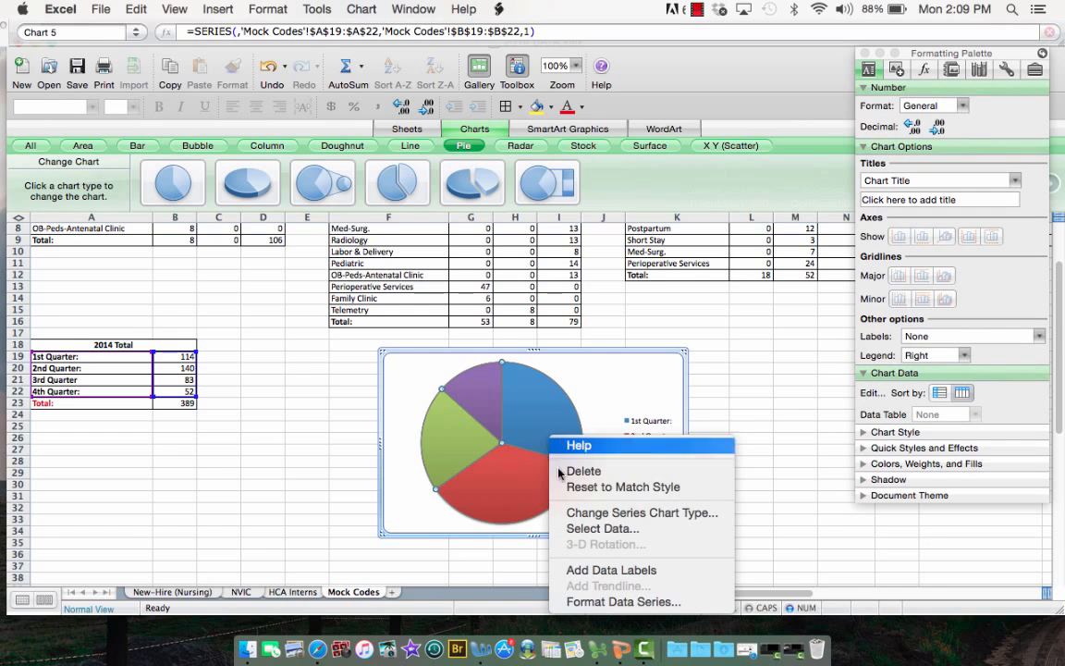
left_click(580, 570)
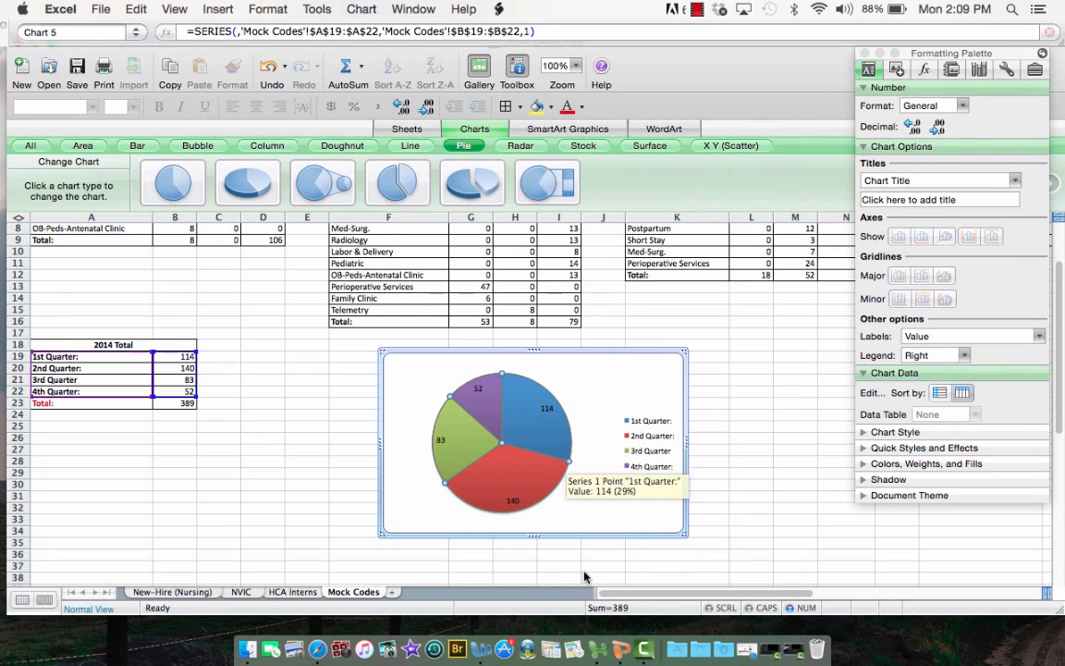
Try the green, purple, teal and orange chart styles on the pie chart, ending with the multicolour style
left_click(863, 433)
left_click(902, 521)
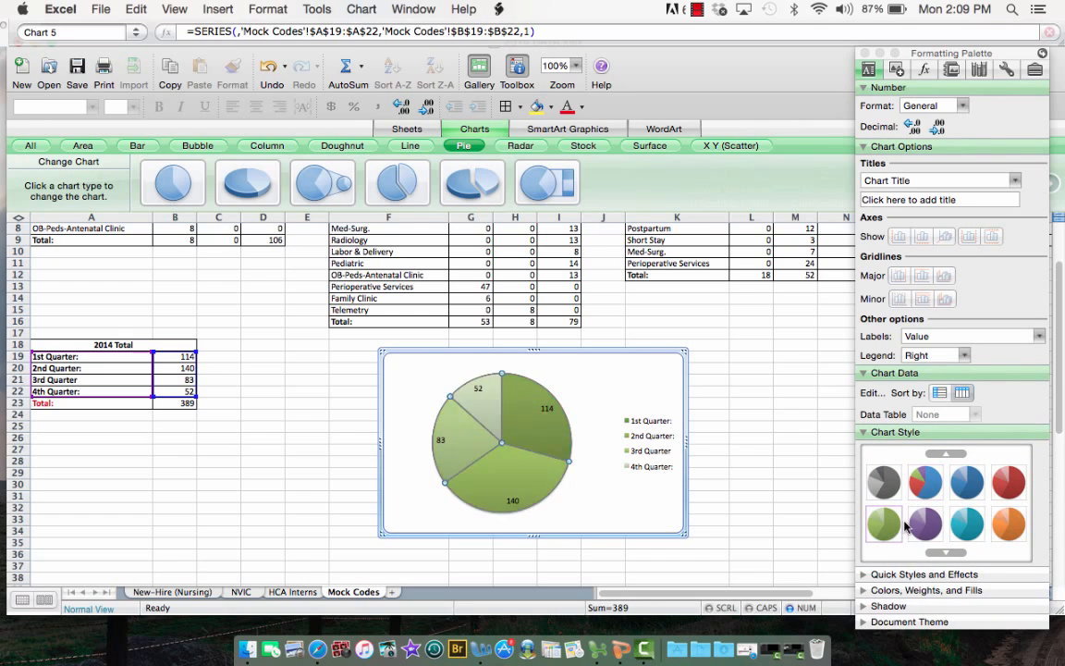
left_click(925, 523)
left_click(967, 523)
left_click(1008, 523)
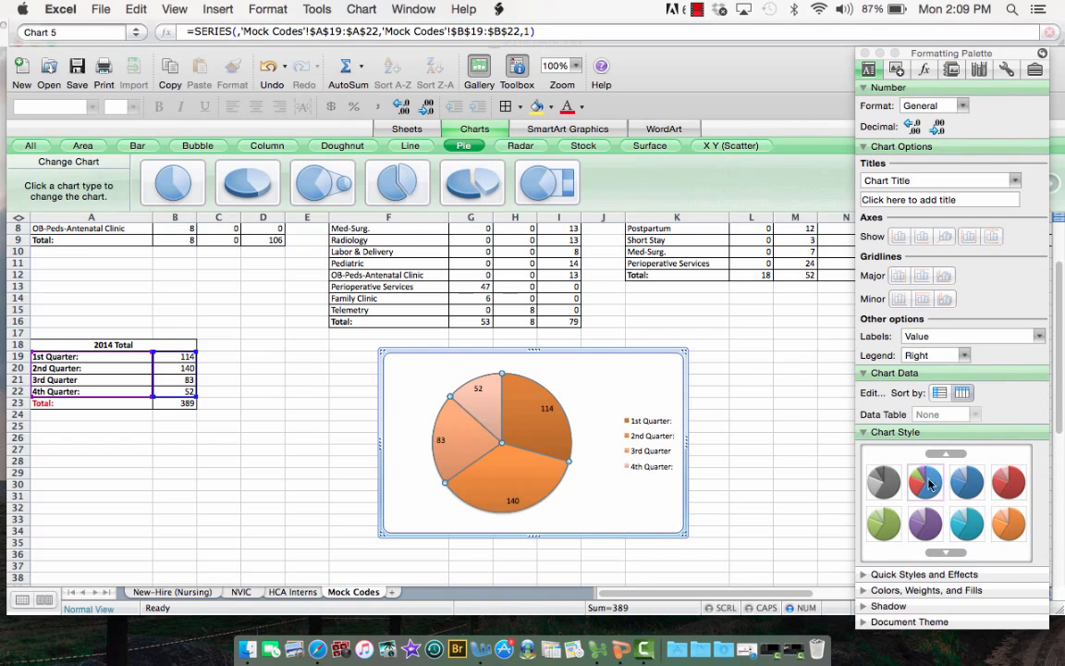
left_click(926, 482)
Apply the multicolour chart style with a black background to the quarterly totals pie chart
left_click(944, 552)
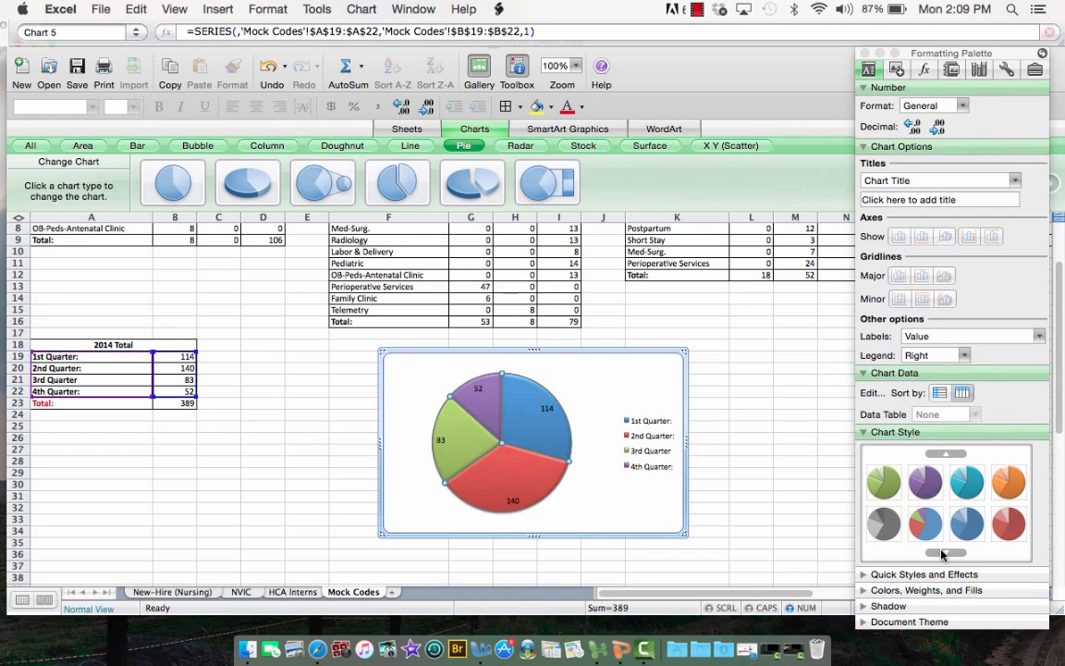
left_click(944, 552)
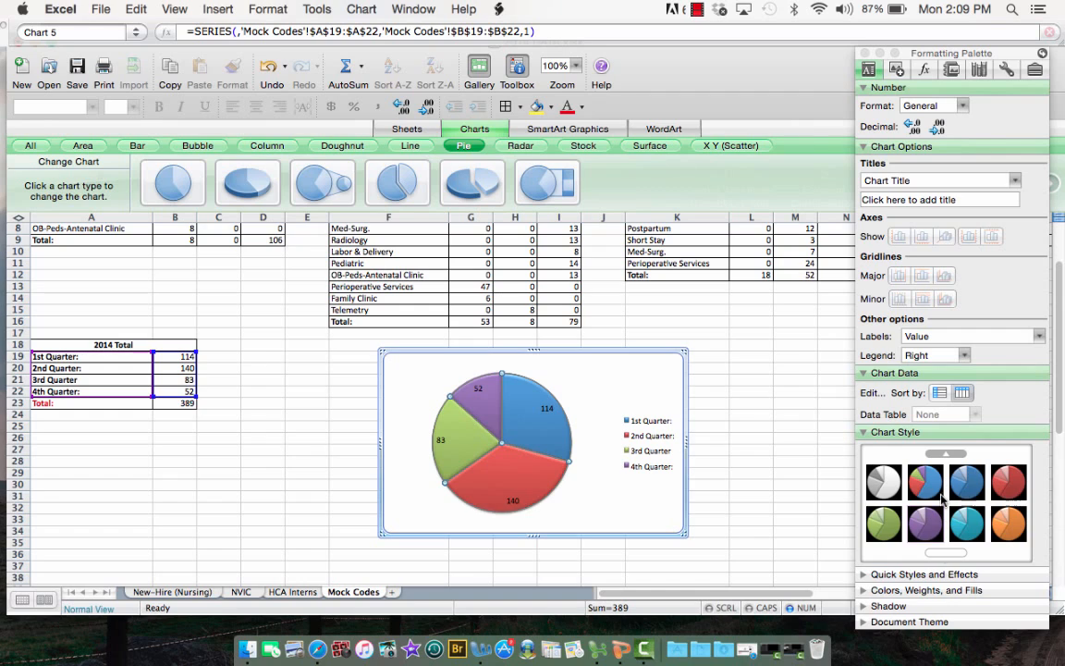
left_click(941, 498)
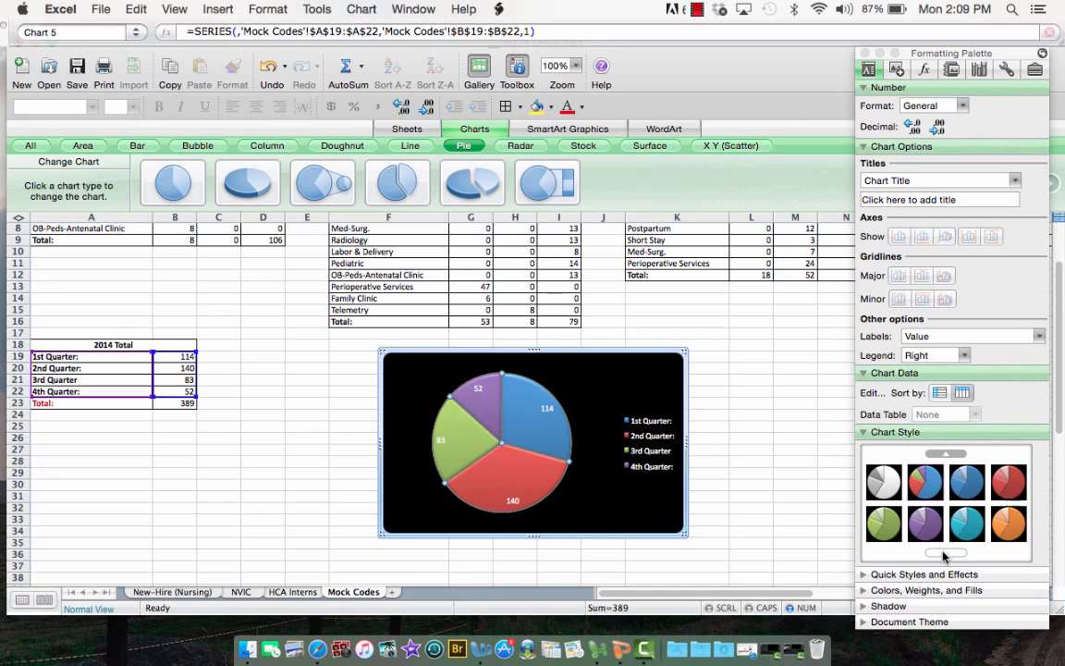
left_click(947, 453)
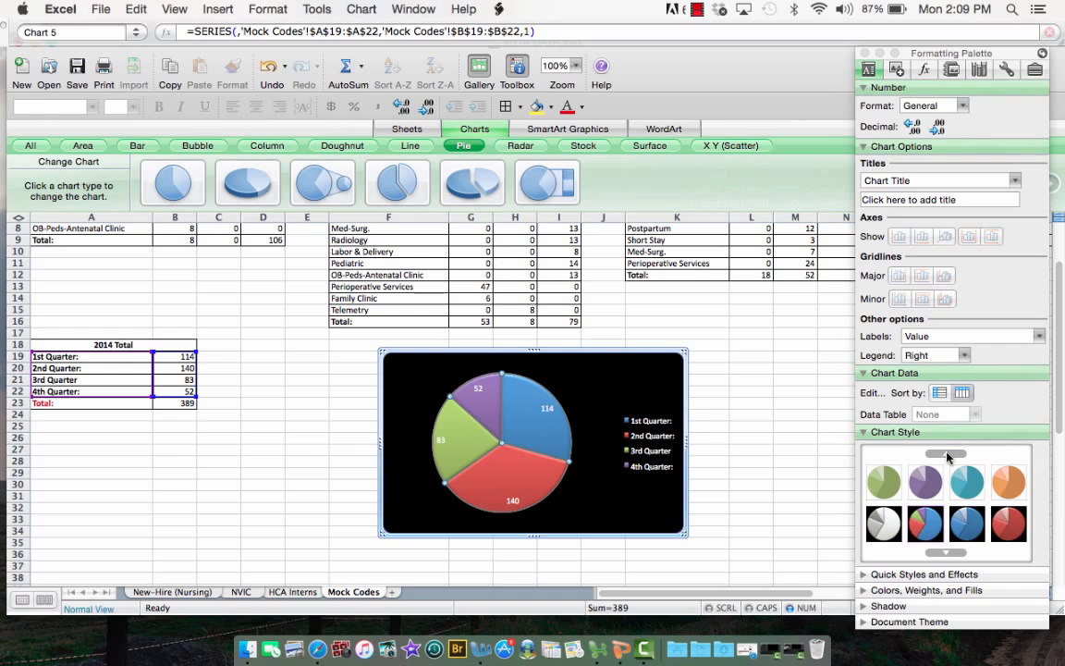